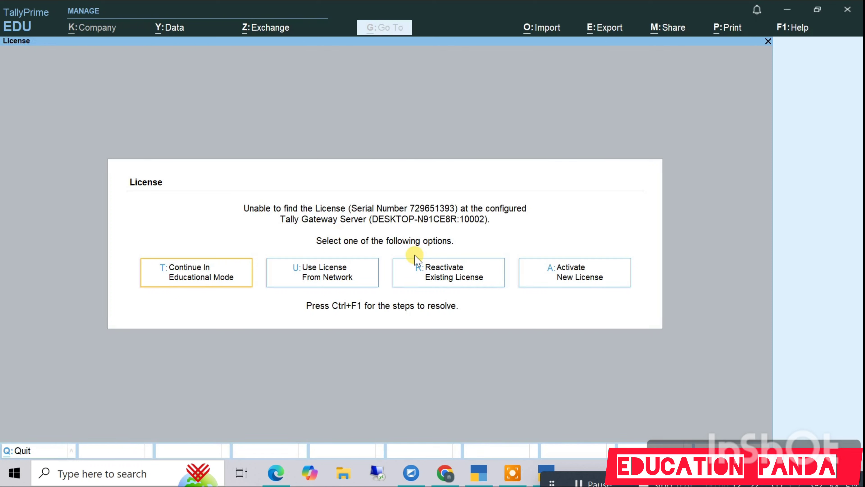
# Step: On the License screen, try the activate-new-license and reactivate-existing-license options
pyautogui.press('Right')
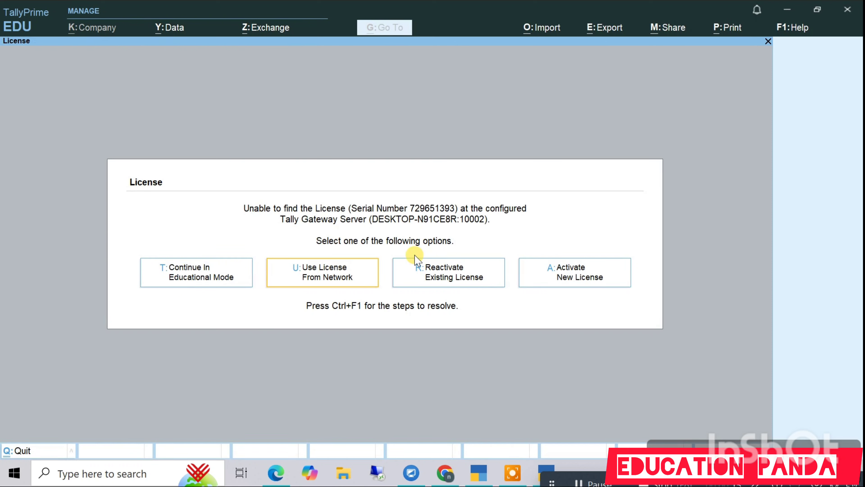
pyautogui.press('Right')
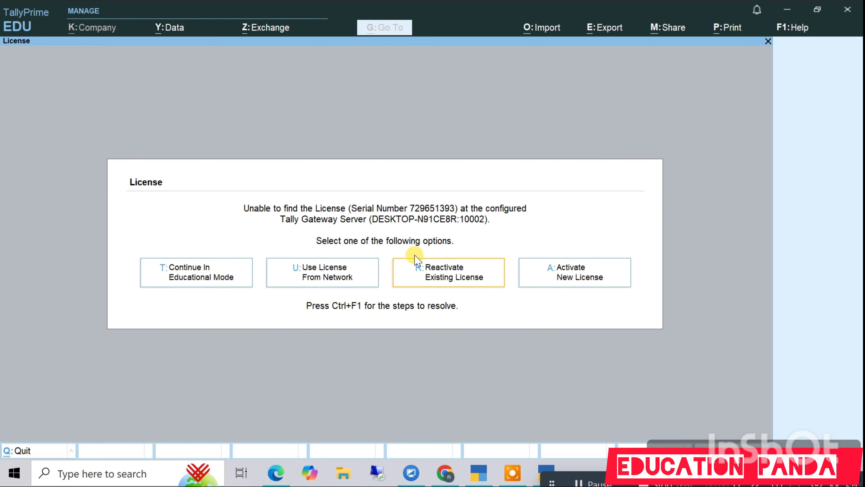
pyautogui.press('Right')
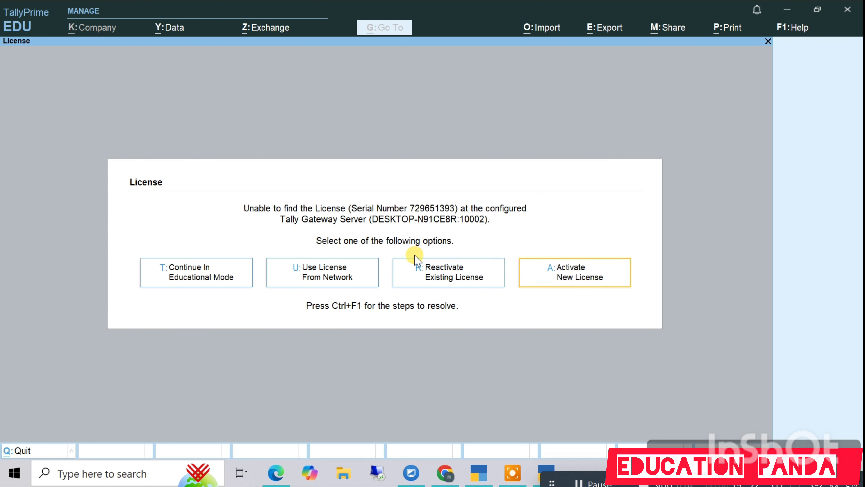
pyautogui.press('Return')
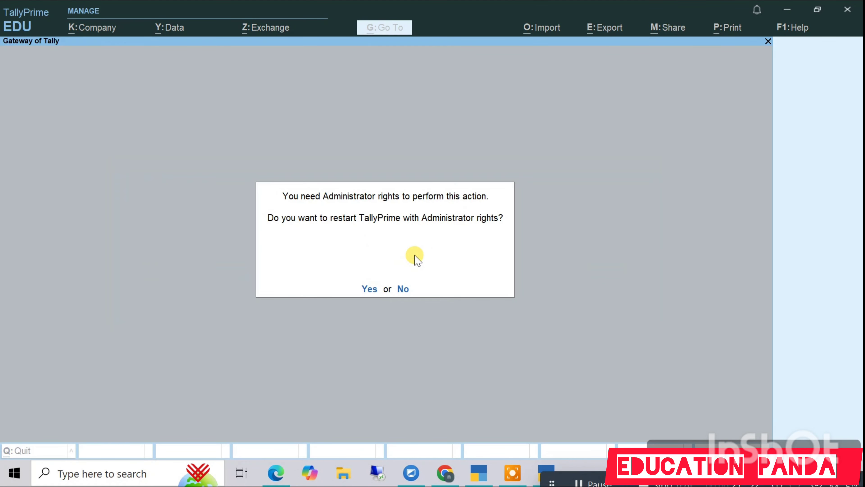
pyautogui.press('Return')
pyautogui.press('Left')
pyautogui.press('Left')
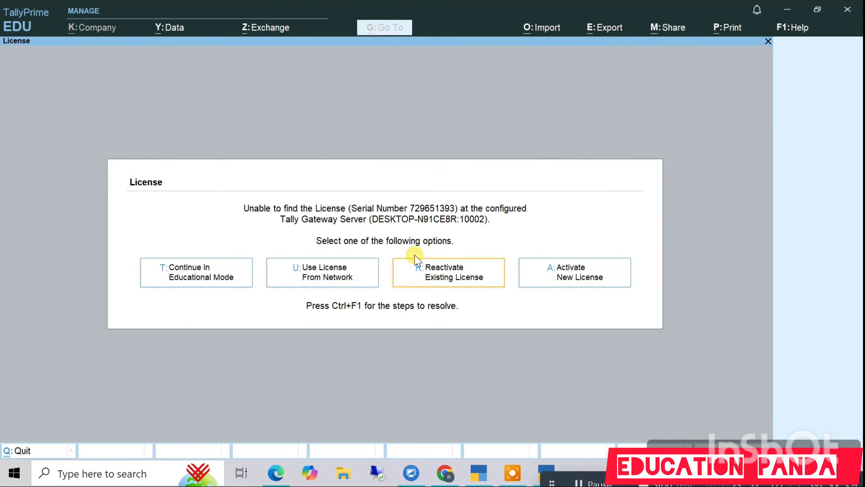
pyautogui.press('Return')
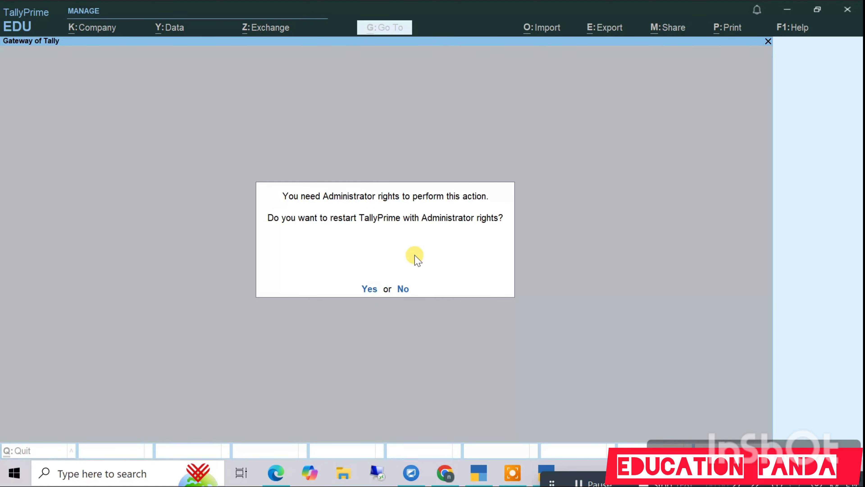
pyautogui.press('Return')
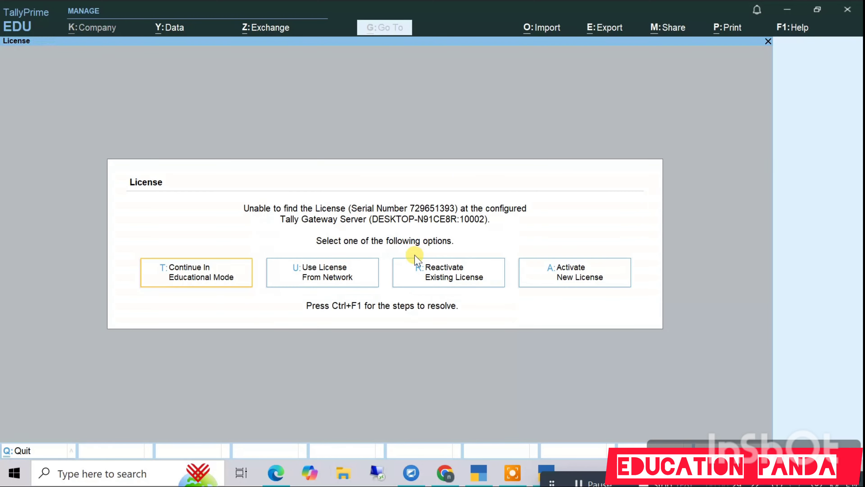
# Step: Continue in Educational Mode to reach the Select Company list
pyautogui.press('Right')
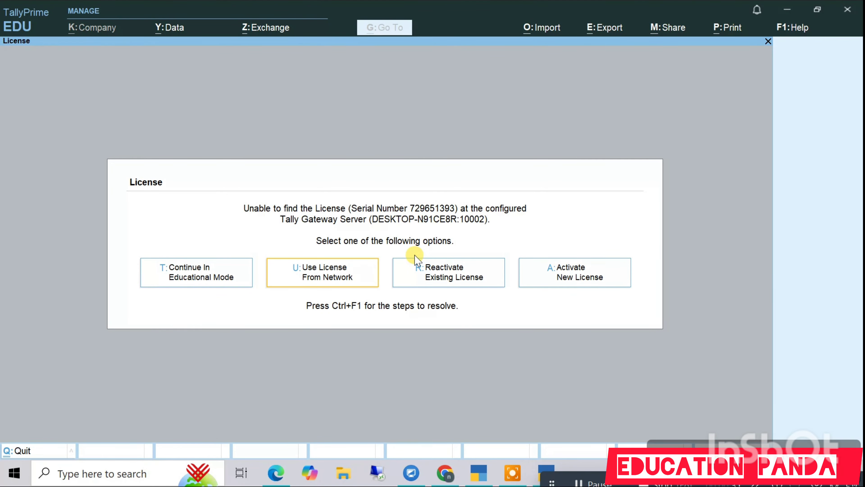
pyautogui.press('Right')
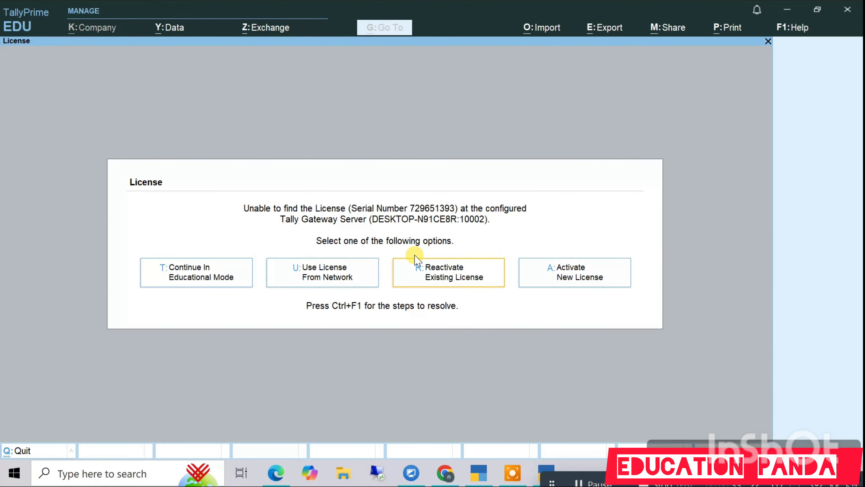
pyautogui.press('Left')
pyautogui.press('Left')
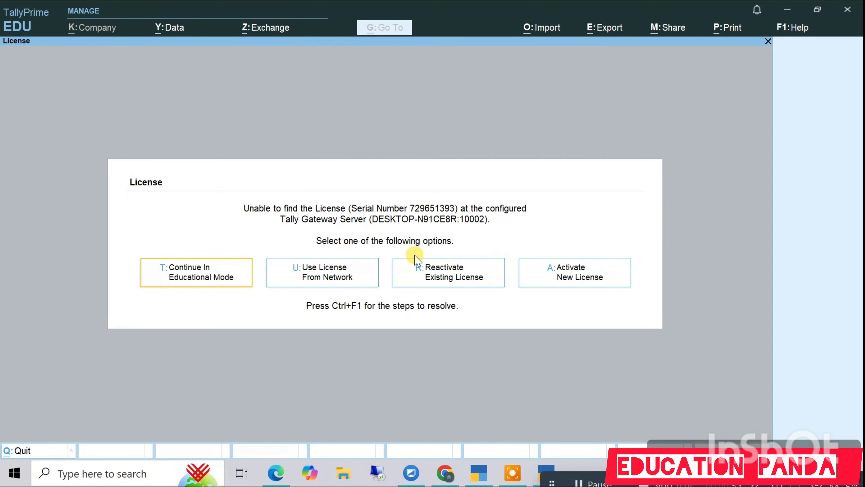
pyautogui.press('Return')
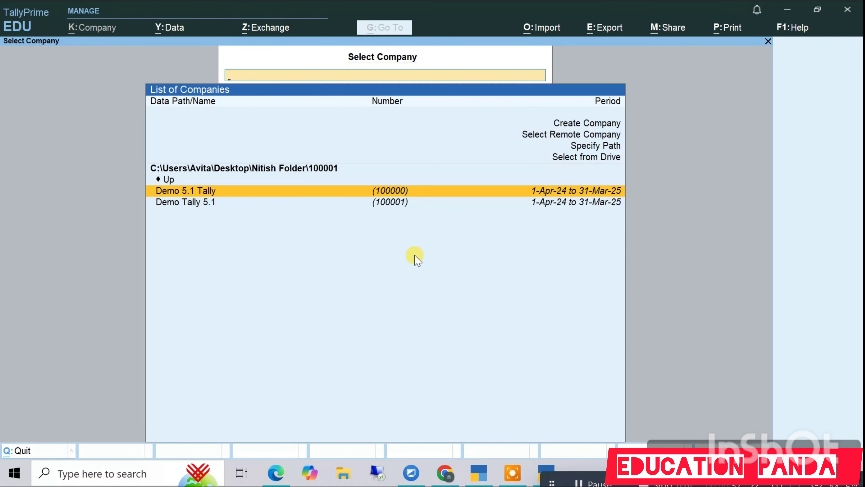
# Step: From the company list, start a new company to get a blank Company Creation form dated 1-Apr-24
pyautogui.press('Down')
pyautogui.press('Up')
pyautogui.press('Up')
pyautogui.press('Up')
pyautogui.press('Up')
pyautogui.press('Up')
pyautogui.press('Up')
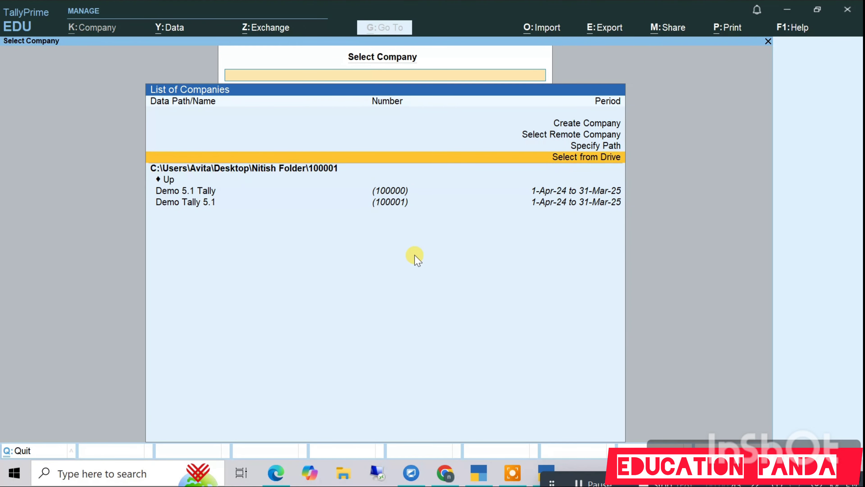
pyautogui.press('Up')
pyautogui.click(415, 255)
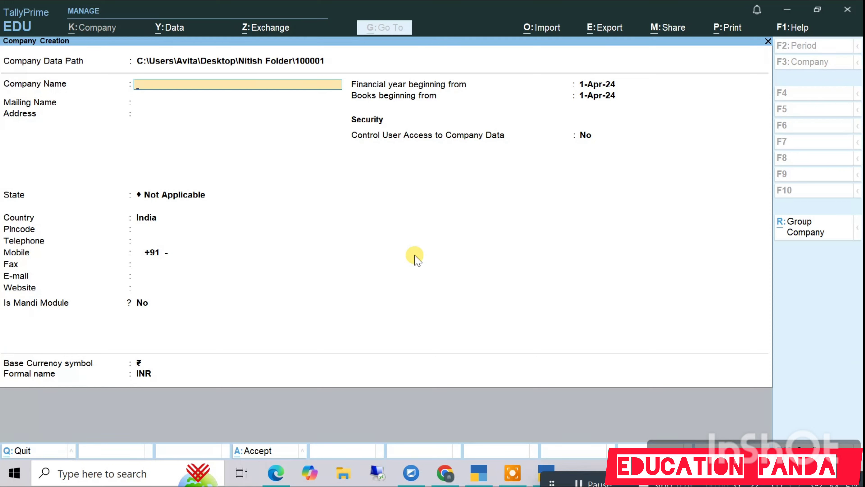
# Step: Name the company 'Education Panda', keeping it as the mailing name
pyautogui.write('Education Panda')
pyautogui.press('Return')
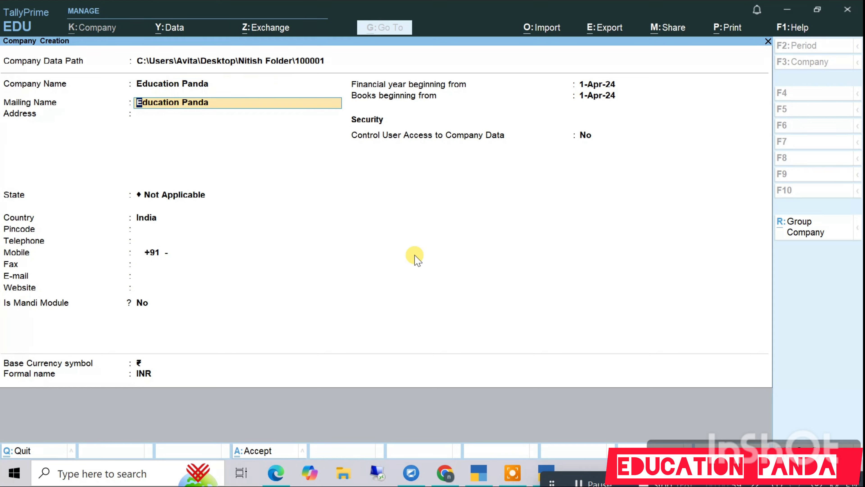
pyautogui.press('Return')
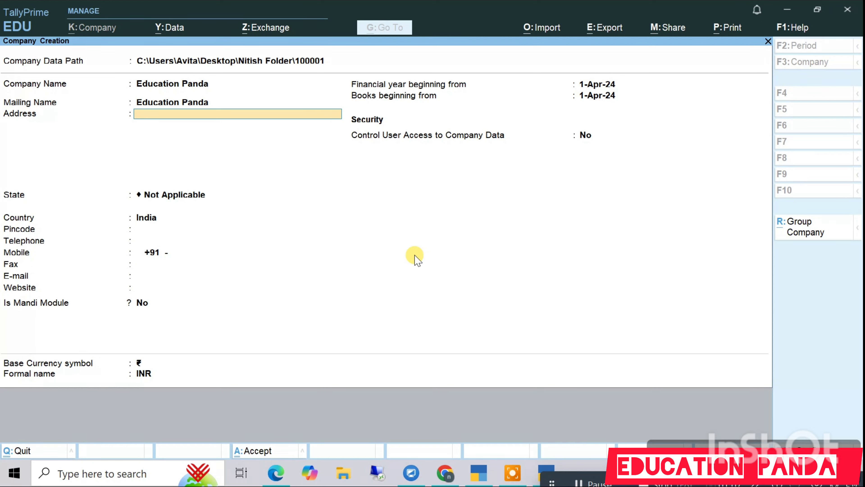
# Step: Enter the address lines 'Delhi Cantt' and 'New Delhi'
pyautogui.write('Delhi Cantt')
pyautogui.press('Return')
pyautogui.write('New De')
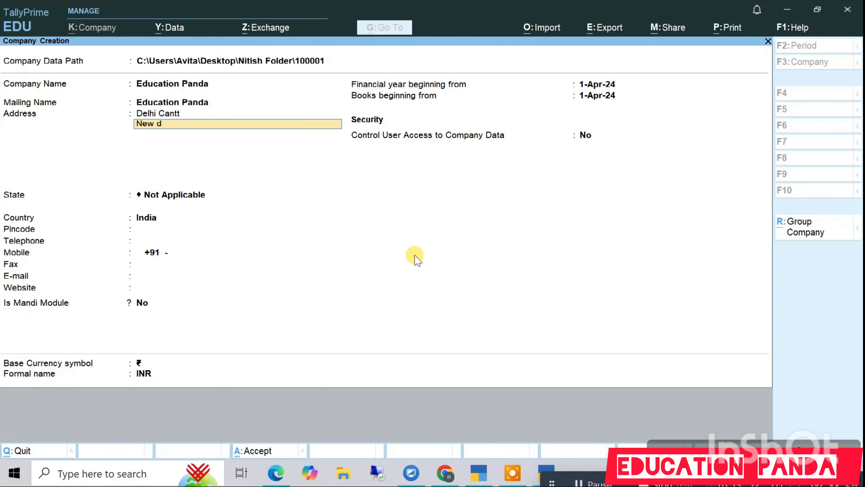
pyautogui.write('lhi')
pyautogui.press('Return')
pyautogui.press('Return')
# Step: Set the state to Delhi and pincode 110031, and enter the company's mobile number
pyautogui.write('D')
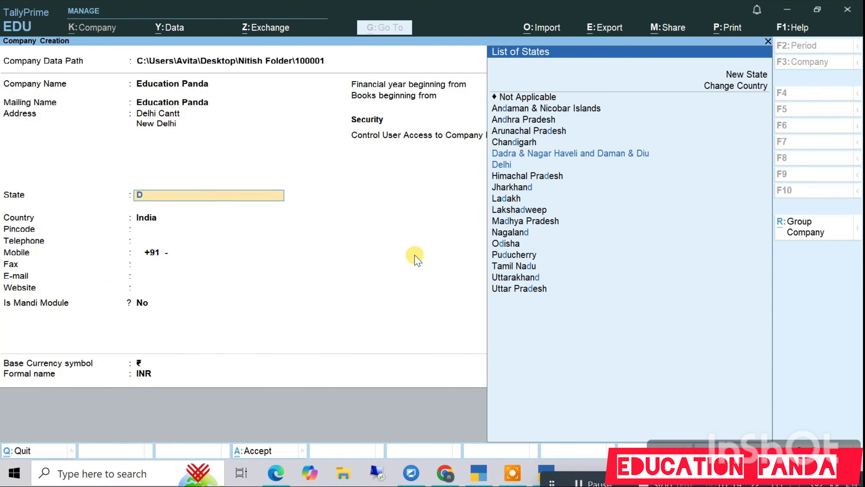
pyautogui.write('elhi')
pyautogui.press('Return')
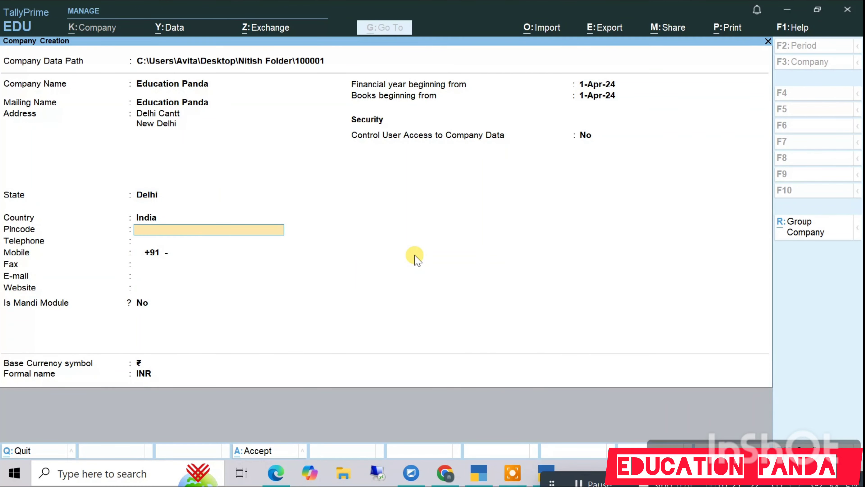
pyautogui.write('110031')
pyautogui.press('Return')
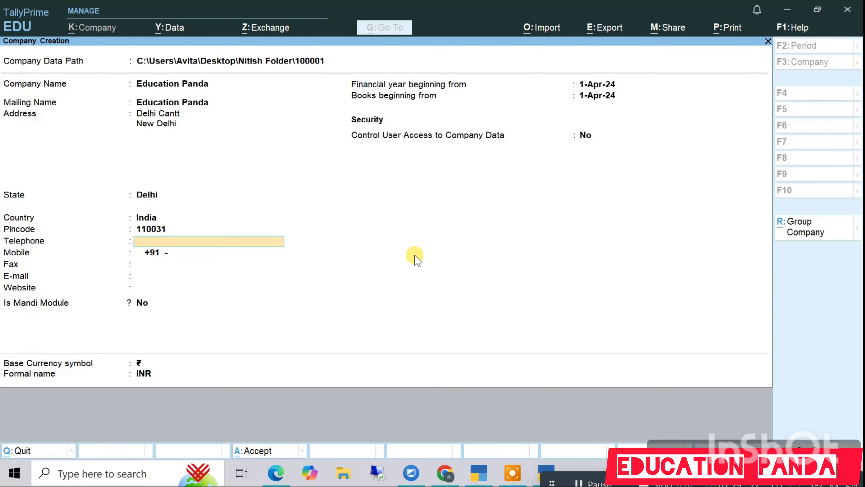
pyautogui.press('Return')
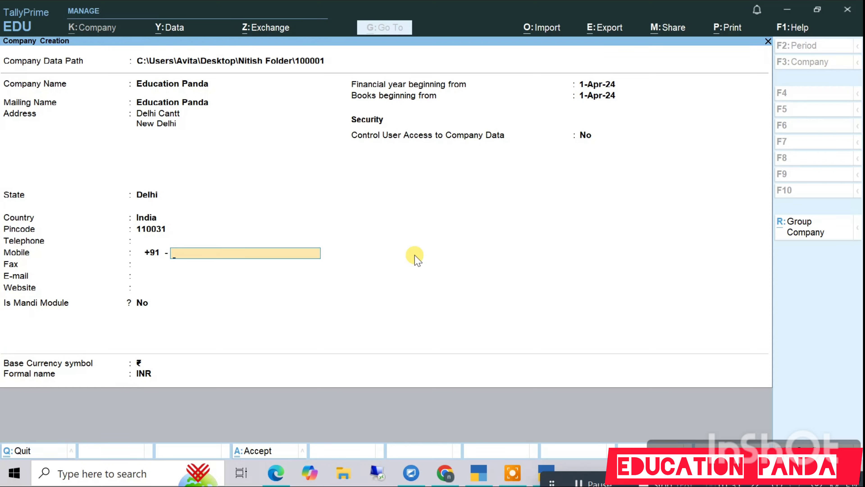
pyautogui.press('Return')
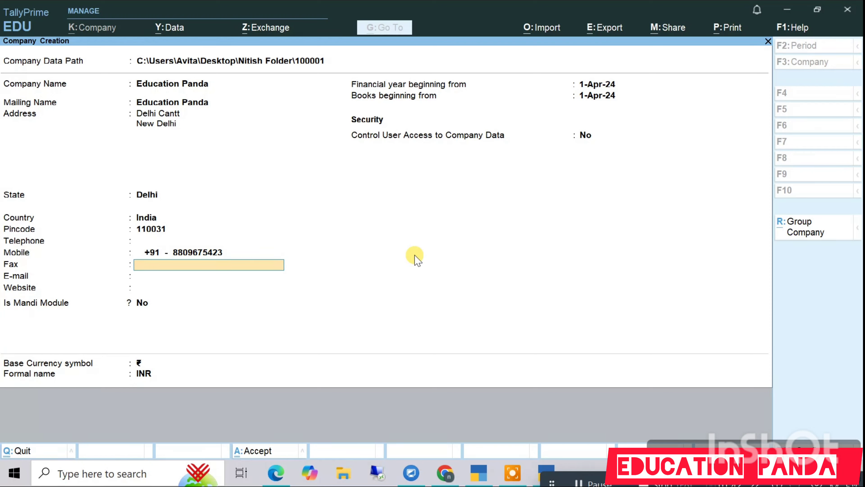
pyautogui.press('Return')
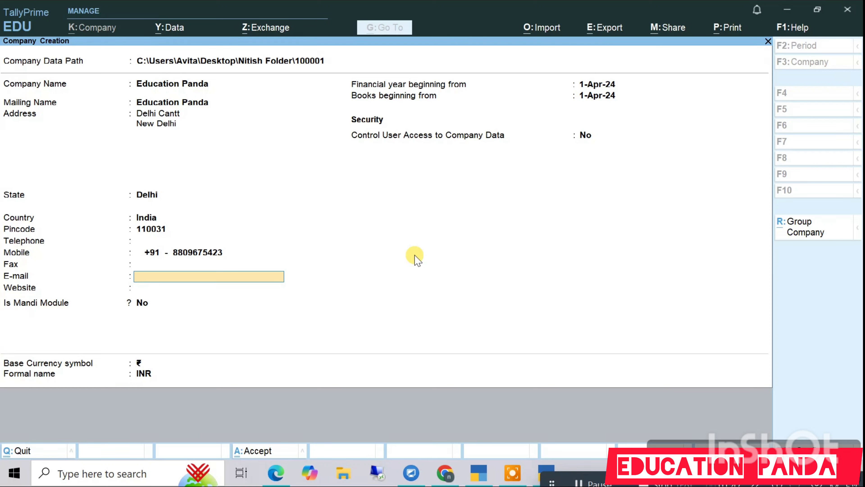
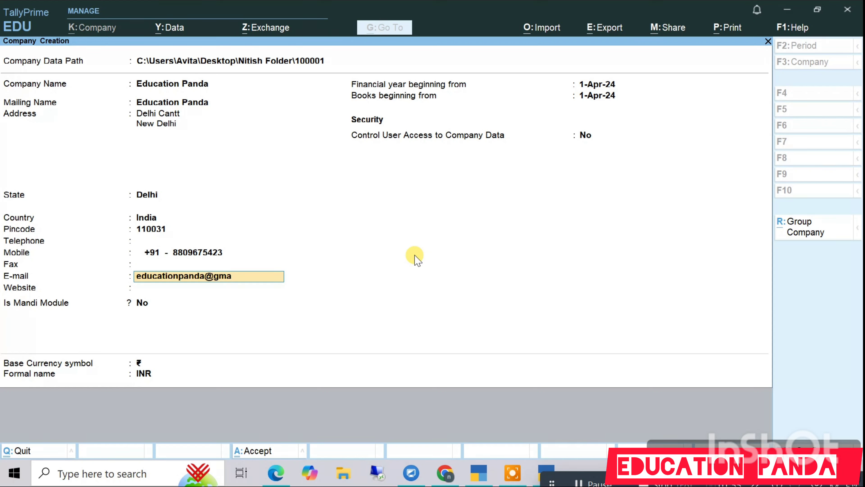
pyautogui.press('Return')
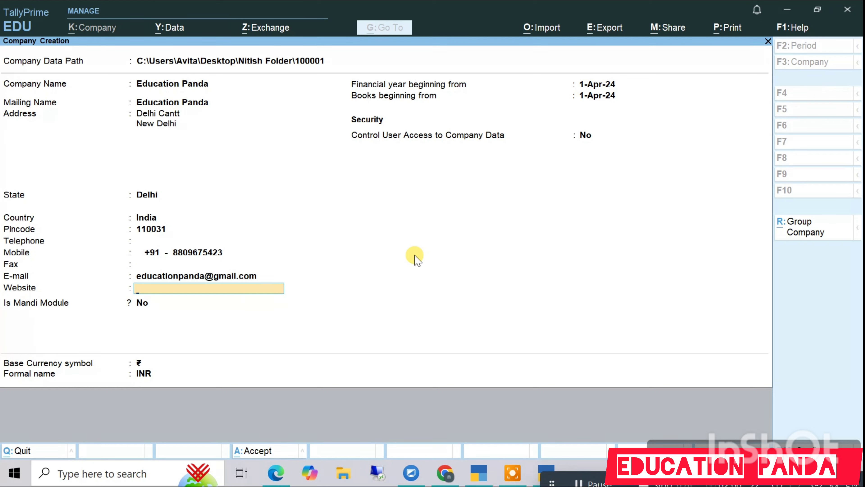
pyautogui.write('www.educationpanda.com')
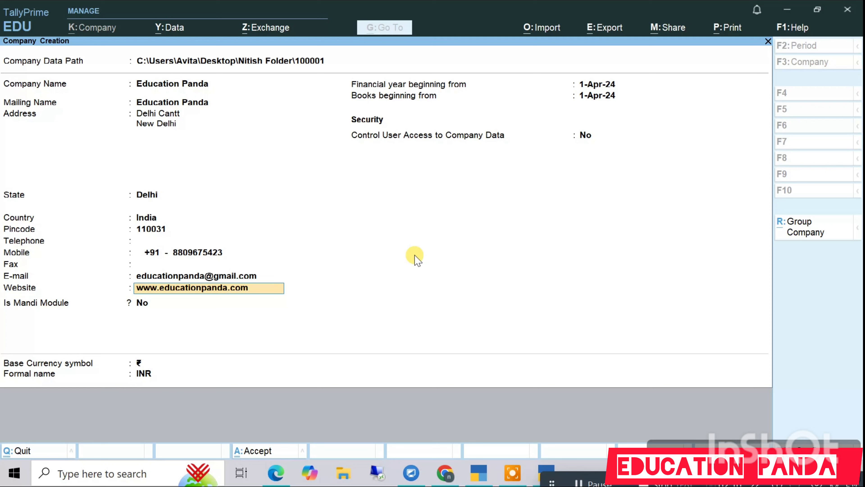
# Step: Keep books beginning 1-Apr-24 and the remaining defaults, then accept to create Education Panda
pyautogui.press('Return')
pyautogui.press('Return')
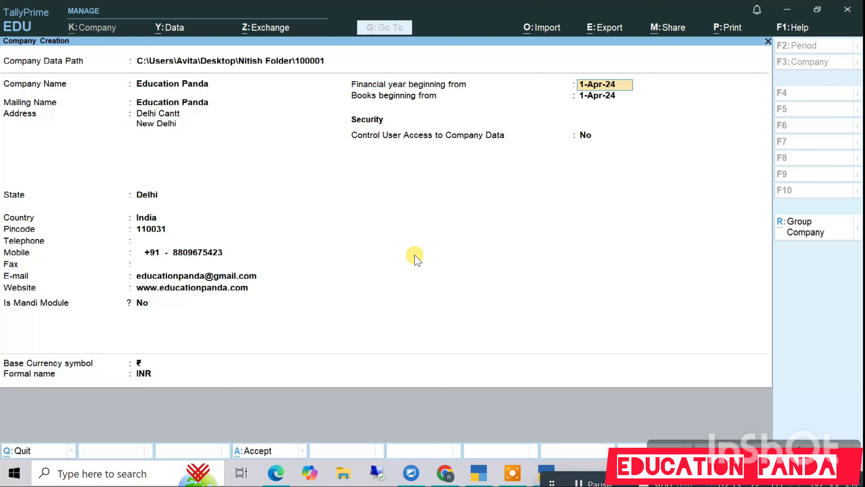
pyautogui.press('Return')
pyautogui.press('Return')
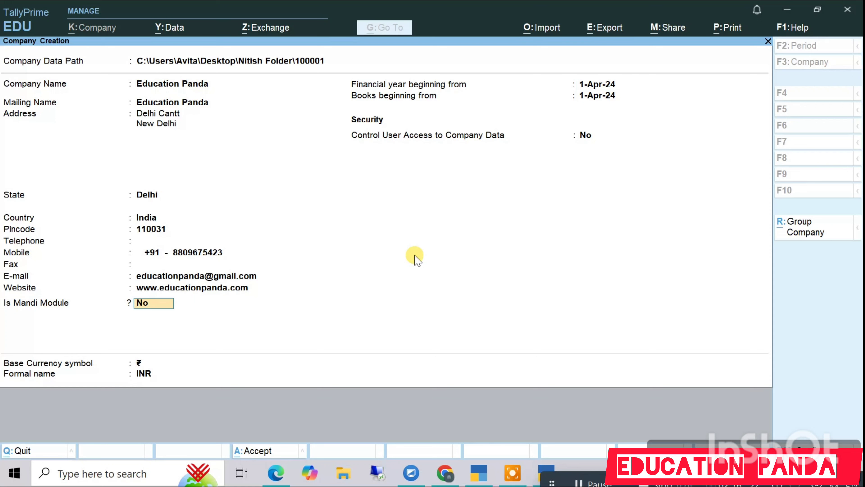
pyautogui.press('Return')
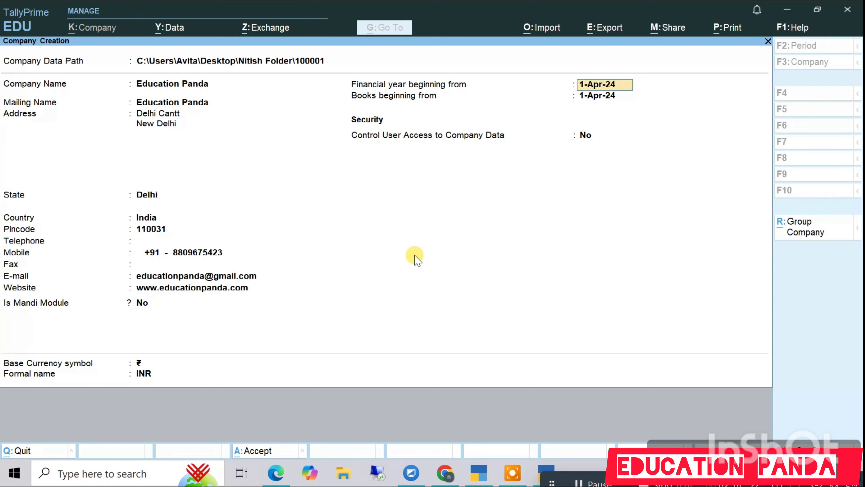
pyautogui.press('Return')
pyautogui.press('Return')
pyautogui.press('Return')
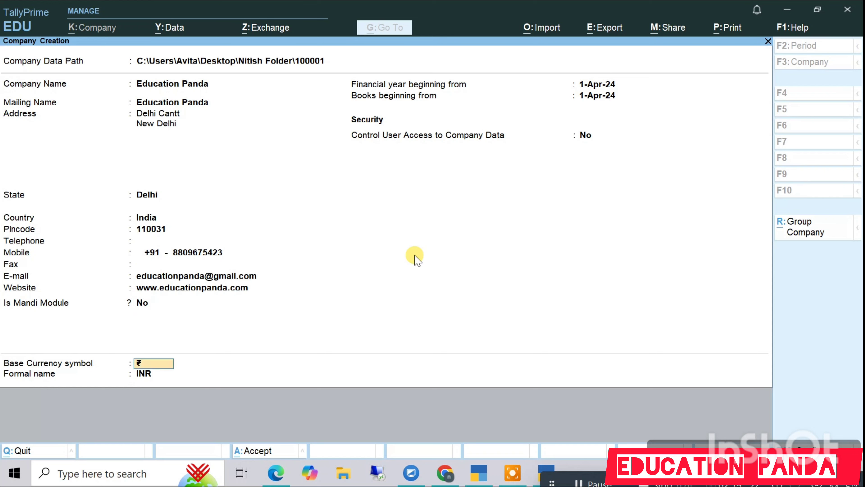
pyautogui.press('Return')
pyautogui.press('Return')
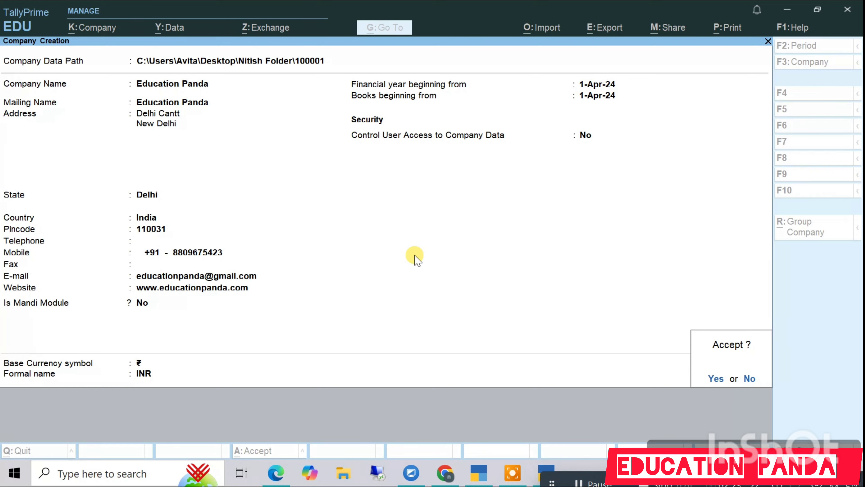
pyautogui.press('Return')
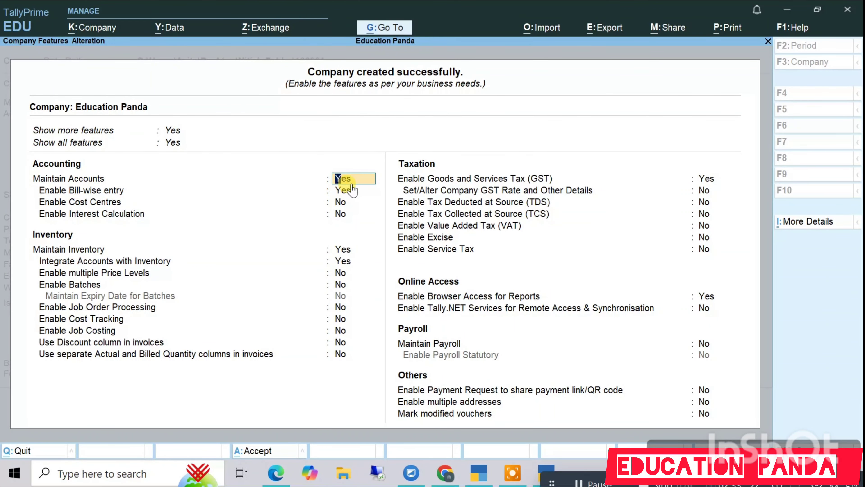
# Step: Keep the default bill-wise and inventory features and set Enable GST to Yes
pyautogui.press('Return')
pyautogui.press('Return')
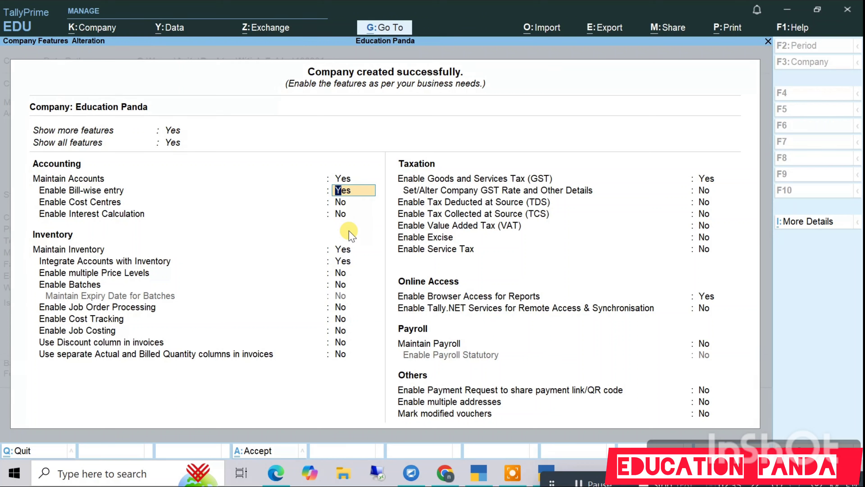
pyautogui.press('Return')
pyautogui.press('Return')
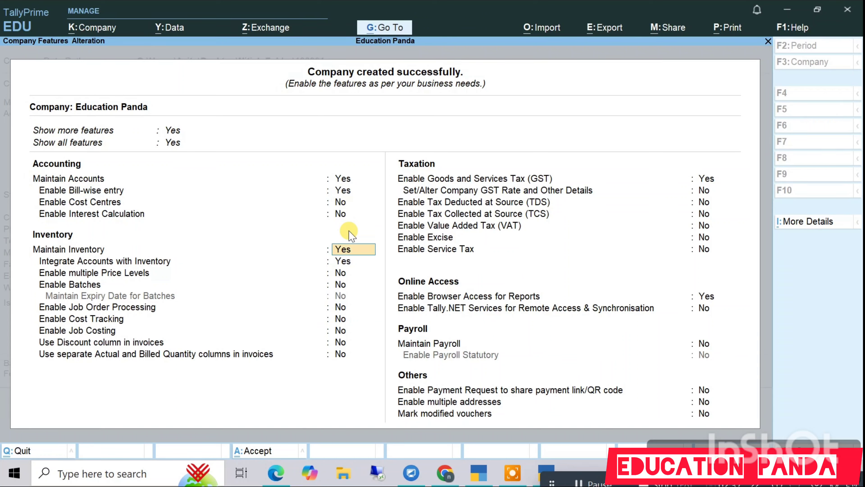
pyautogui.press('Return')
pyautogui.press('Return')
pyautogui.press('Return')
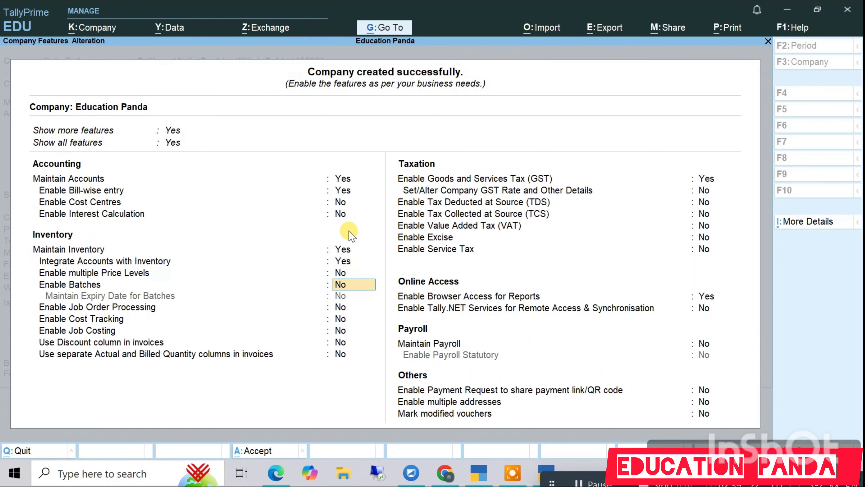
pyautogui.press('Return')
pyautogui.press('Return')
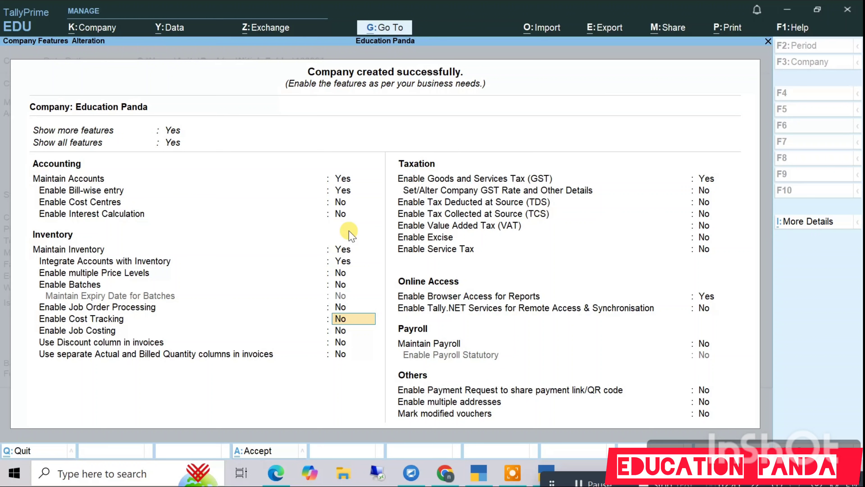
pyautogui.press('Return')
pyautogui.press('Return')
pyautogui.press('Return')
pyautogui.press('Return')
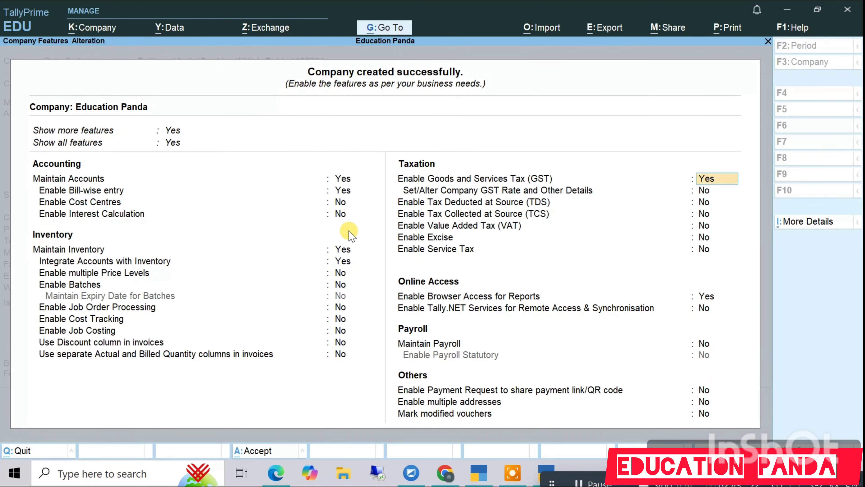
pyautogui.press('Return')
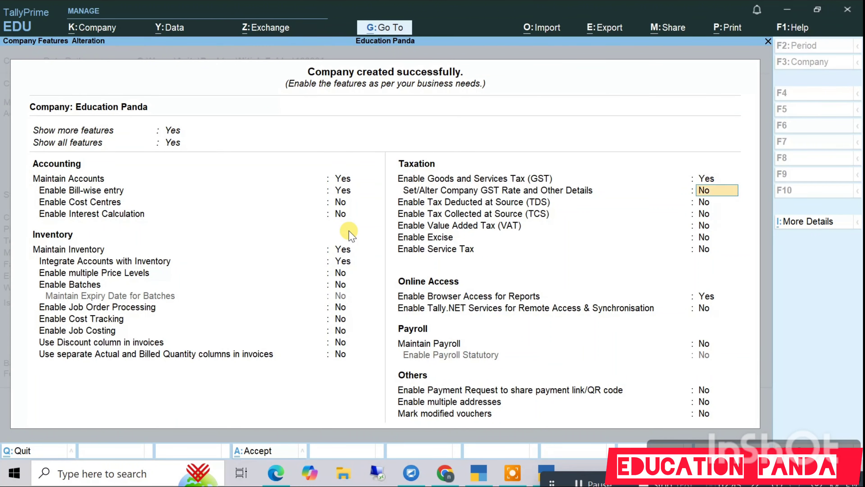
pyautogui.press('Up')
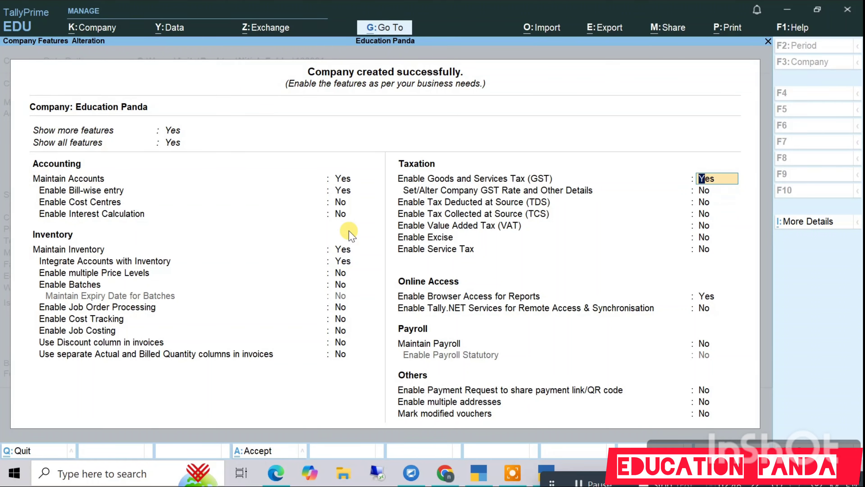
pyautogui.press('Return')
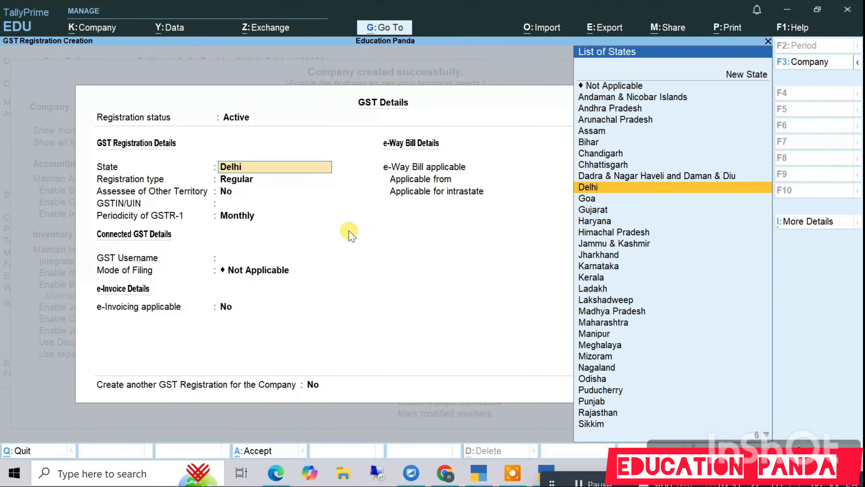
# Step: Accept state Delhi and registration type Regular, then switch to the Chrome browser
pyautogui.press('Return')
pyautogui.press('Return')
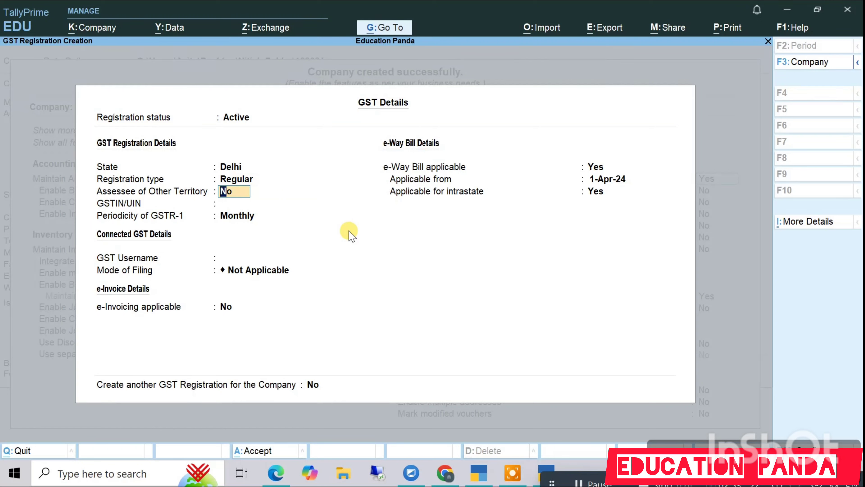
pyautogui.press('Return')
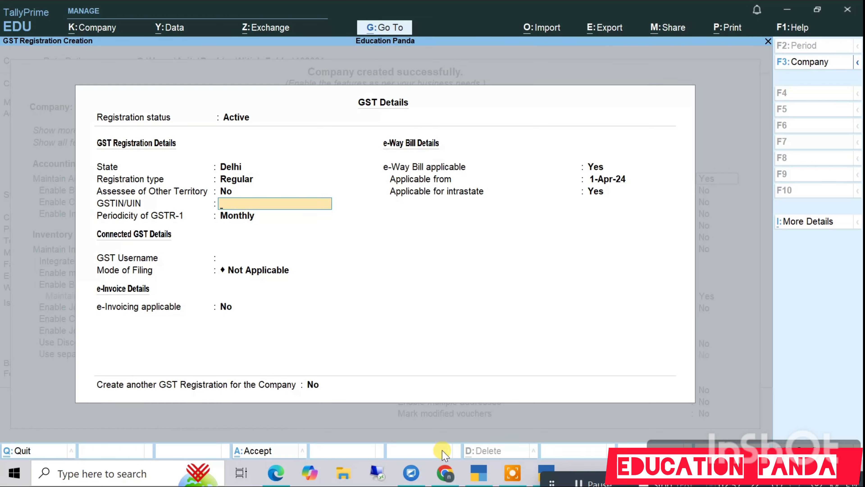
pyautogui.click(445, 472)
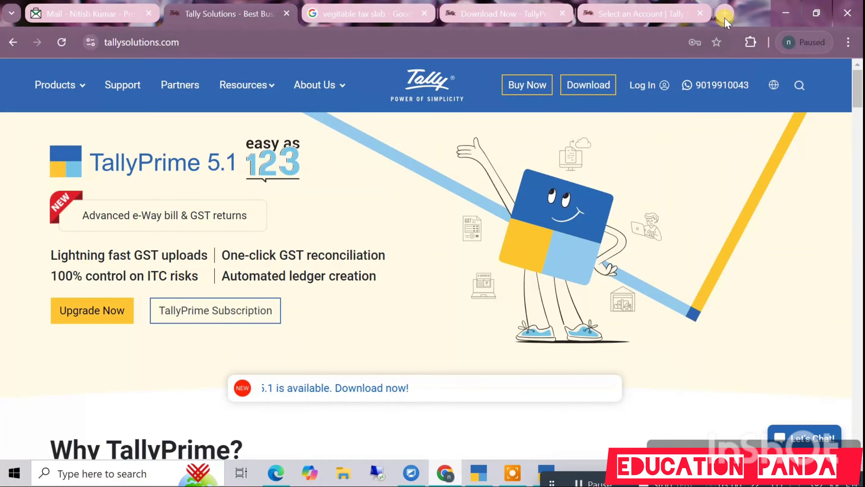
# Step: In a new tab, search 'delhi demo gst no.' and select the sample GSTIN in the first result
pyautogui.click(725, 15)
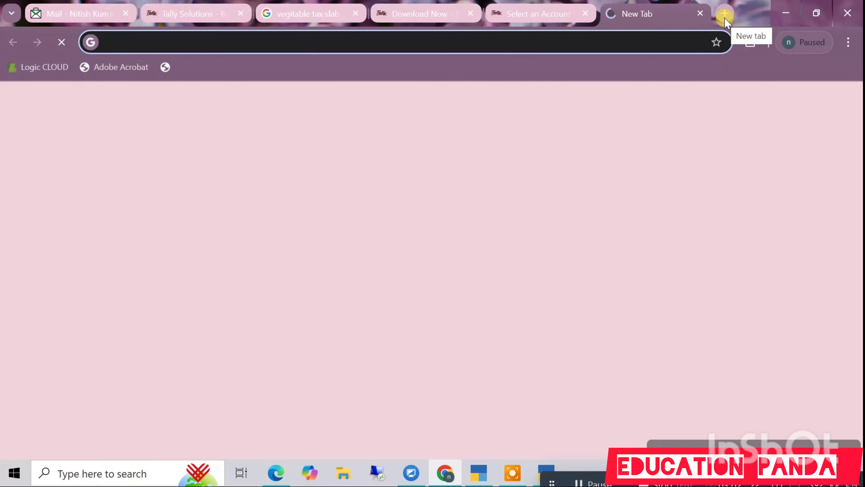
pyautogui.write('delhi demo')
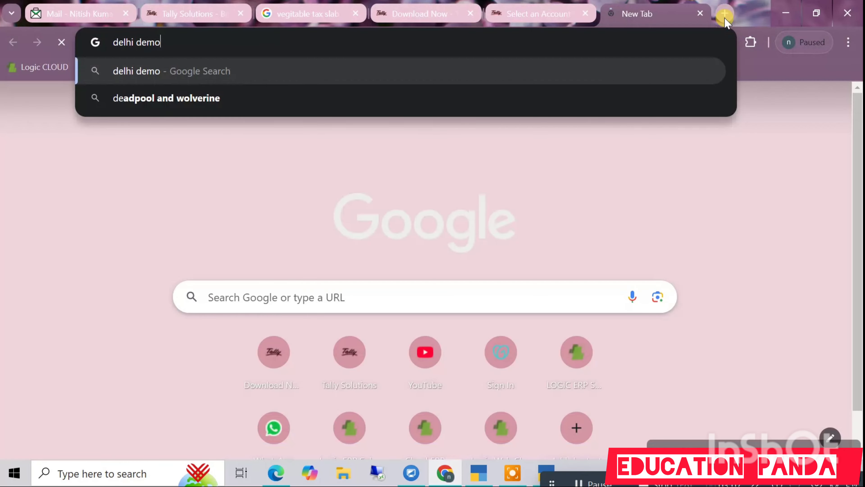
pyautogui.write(' gst no.')
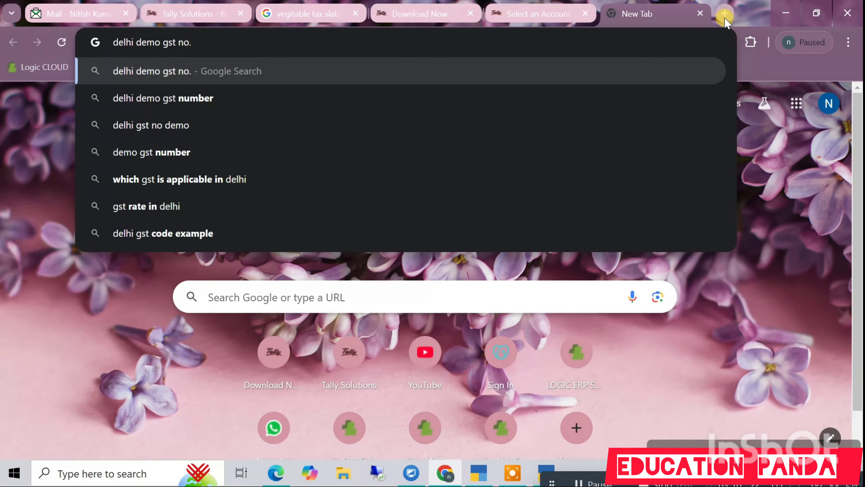
pyautogui.press('Return')
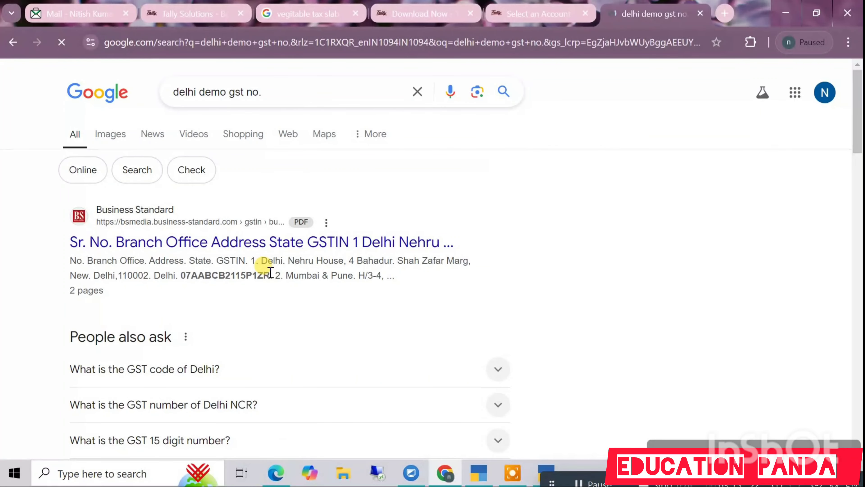
pyautogui.moveTo(271, 273); pyautogui.dragTo(220, 279)
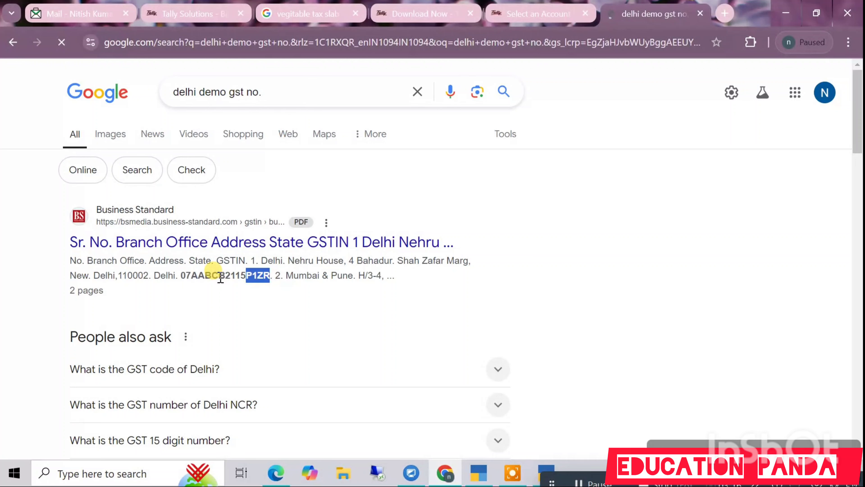
pyautogui.moveTo(221, 279); pyautogui.dragTo(180, 273)
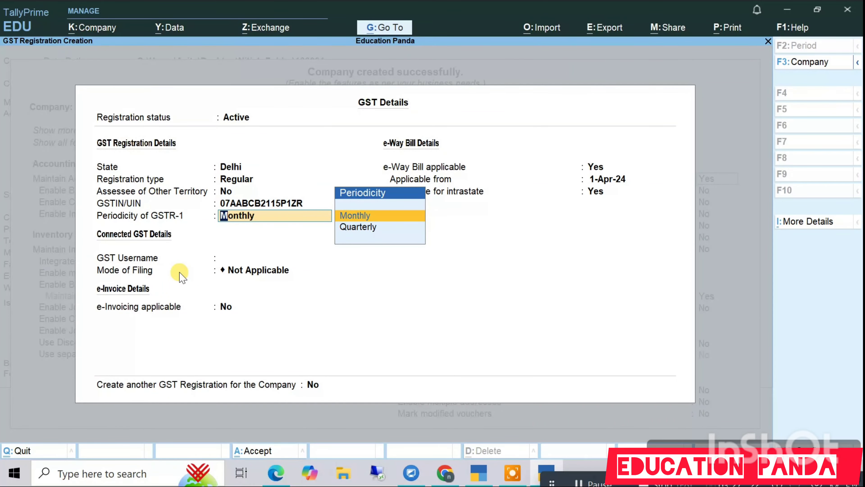
# Step: Set GSTR-1 periodicity to Monthly, enter the GST username, and keep filing mode Not Applicable
pyautogui.press('Down')
pyautogui.press('Up')
pyautogui.press('Return')
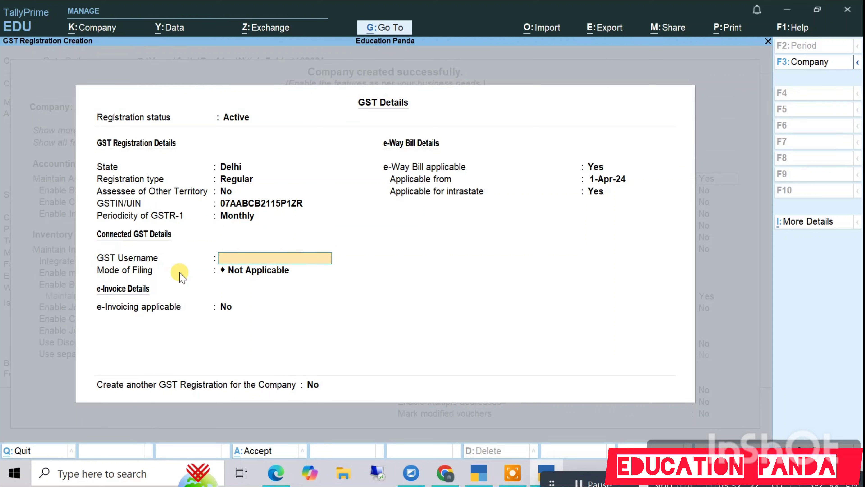
pyautogui.write('demo')
pyautogui.press('Return')
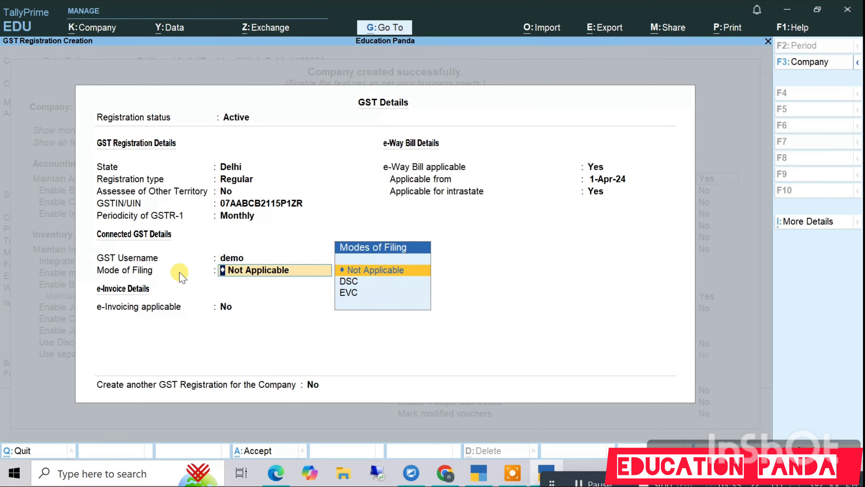
pyautogui.press('Return')
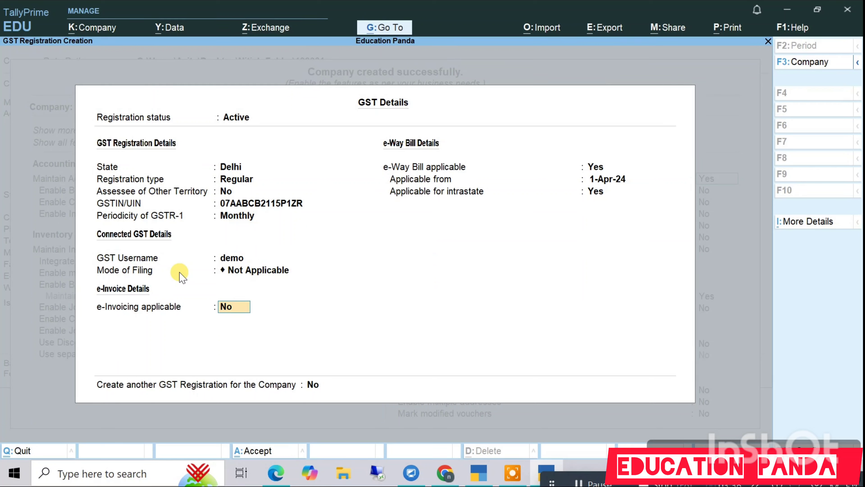
# Step: Enable e-invoicing from 1-Apr-24 billed from Delhi, keep e-Way Bill Yes, and save
pyautogui.write('y')
pyautogui.press('Return')
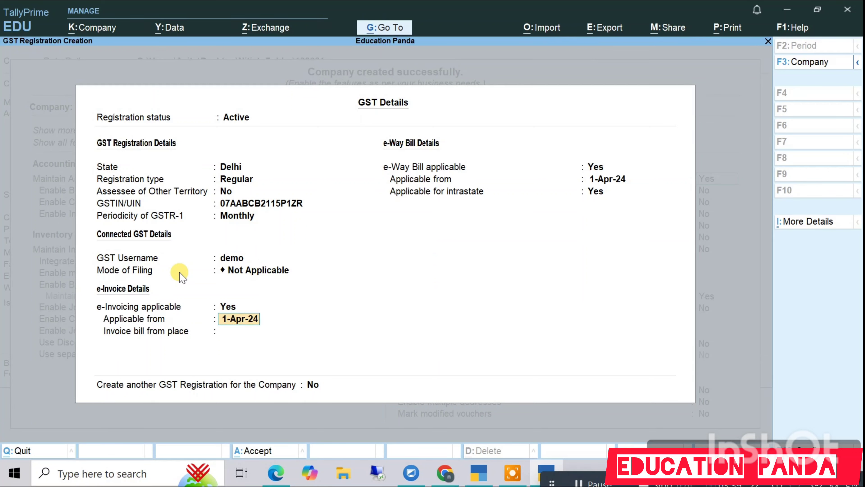
pyautogui.press('Return')
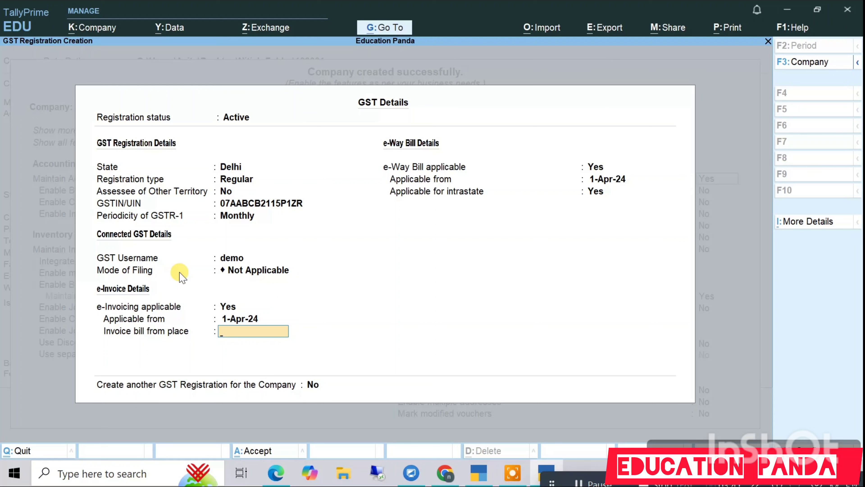
pyautogui.write('Delhi')
pyautogui.press('Return')
pyautogui.press('Return')
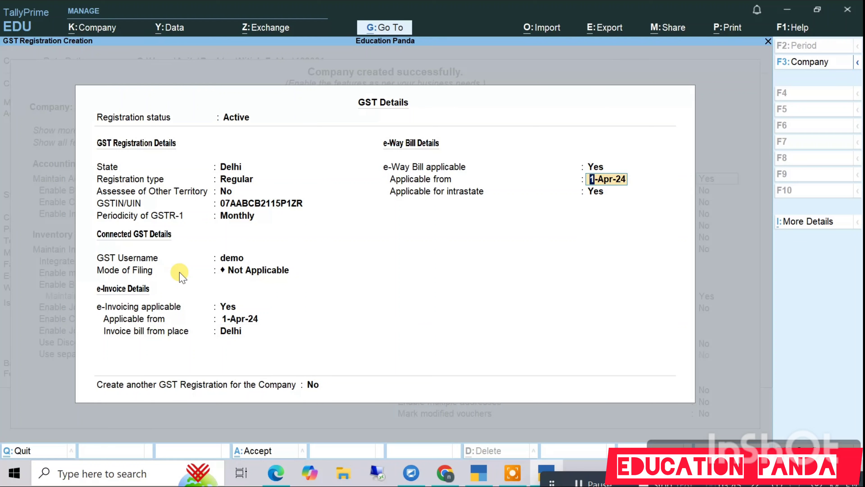
pyautogui.press('Return')
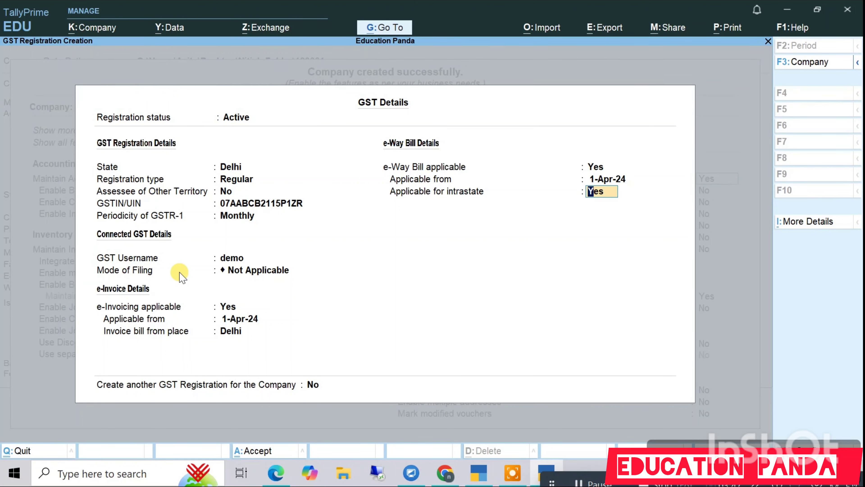
pyautogui.press('Return')
pyautogui.press('Return')
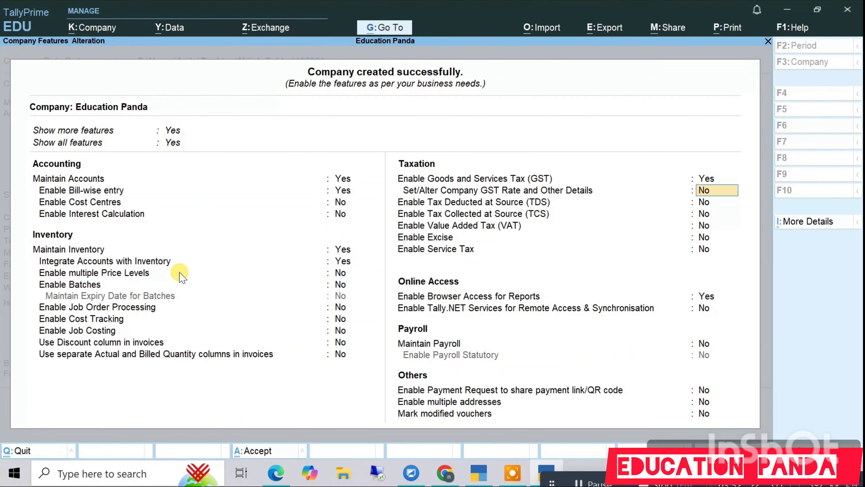
# Step: Leave GST rate details and other tax features off, accepting all remaining Company Features defaults
pyautogui.press('Return')
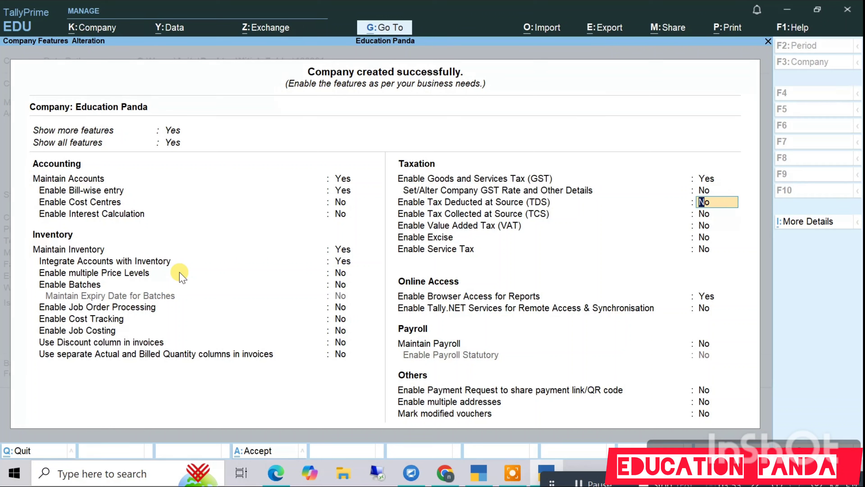
pyautogui.press('Return')
pyautogui.press('Return')
pyautogui.press('Return')
pyautogui.press('Return')
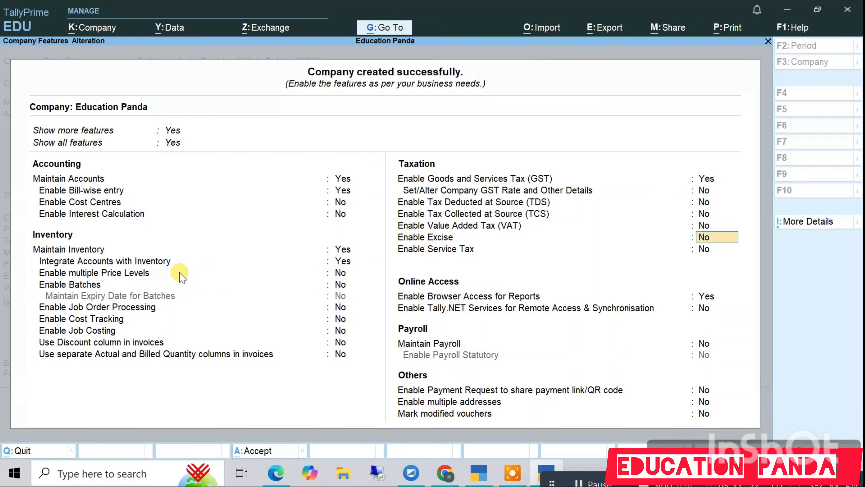
pyautogui.press('Return')
pyautogui.press('Return')
pyautogui.press('Return')
pyautogui.press('Return')
pyautogui.press('Return')
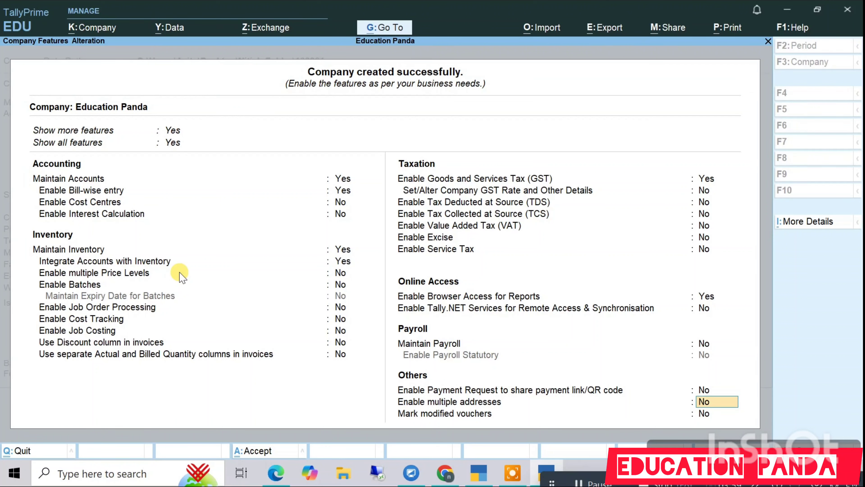
pyautogui.press('Return')
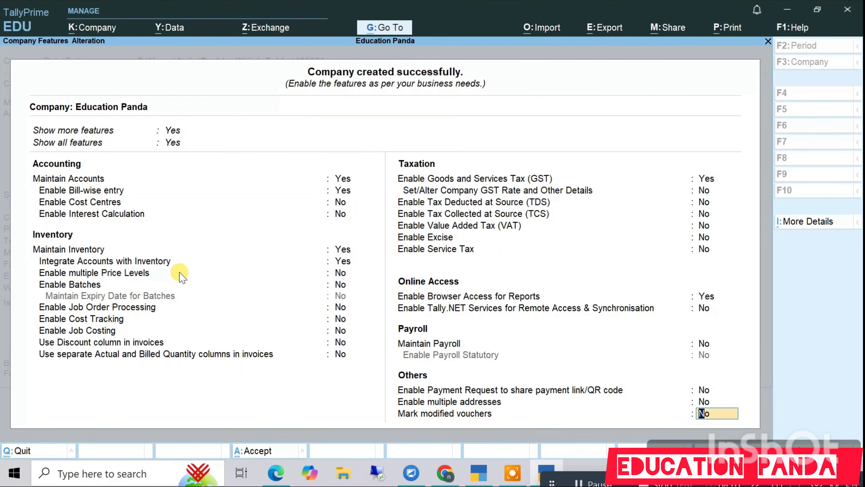
pyautogui.press('Return')
pyautogui.press('Return')
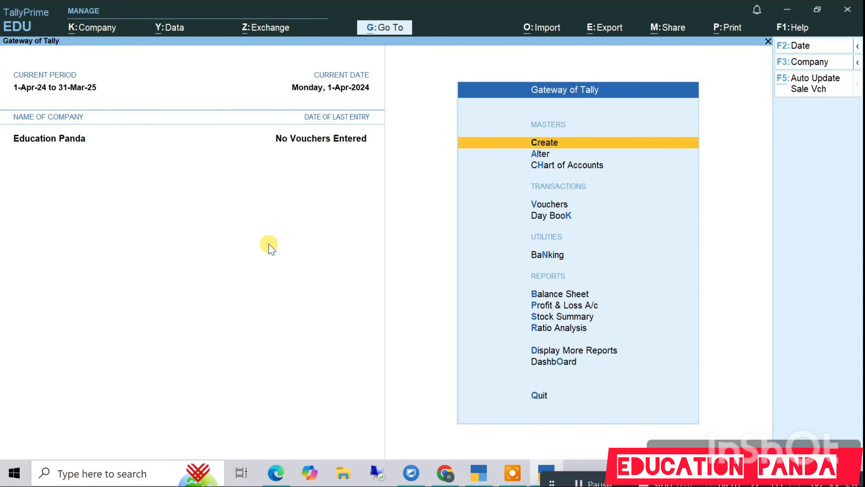
pyautogui.press('Down')
pyautogui.press('Up')
pyautogui.click(101, 34)
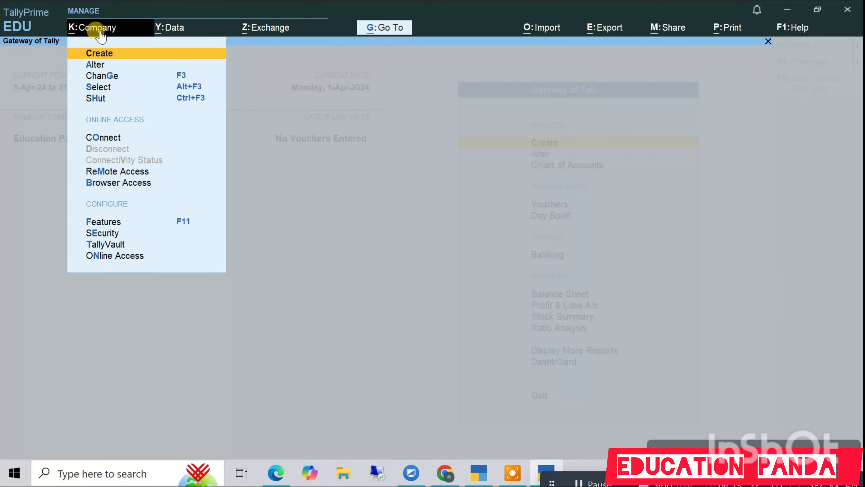
pyautogui.click(99, 65)
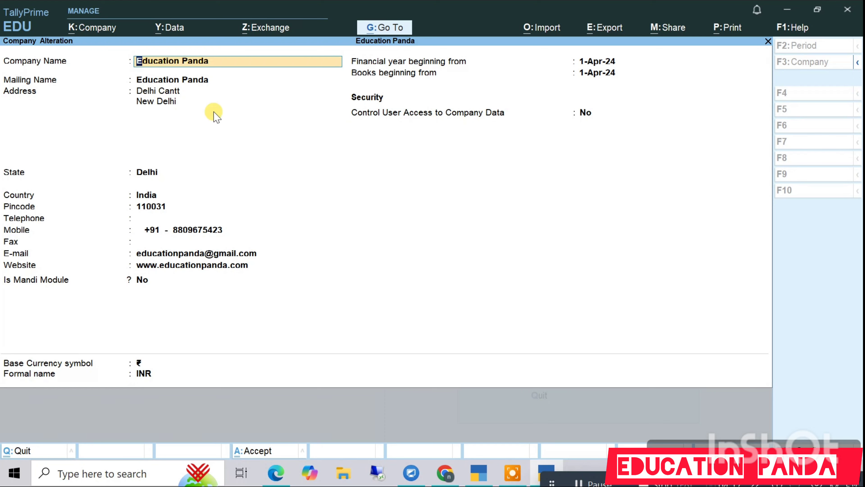
pyautogui.press('BackSpace')
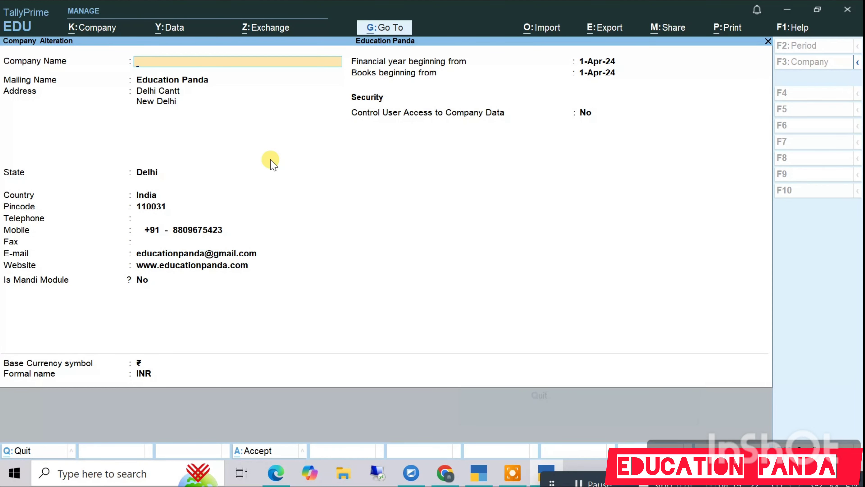
pyautogui.press('Escape')
pyautogui.press('Return')
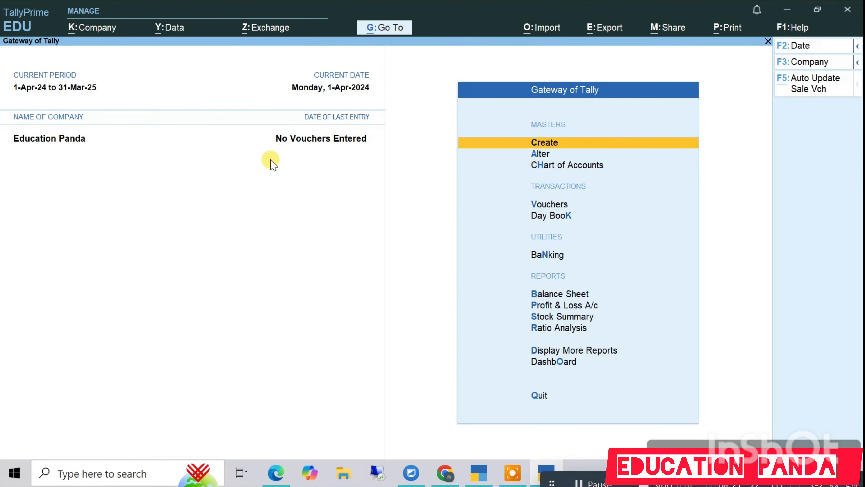
pyautogui.press('Down')
pyautogui.press('Down')
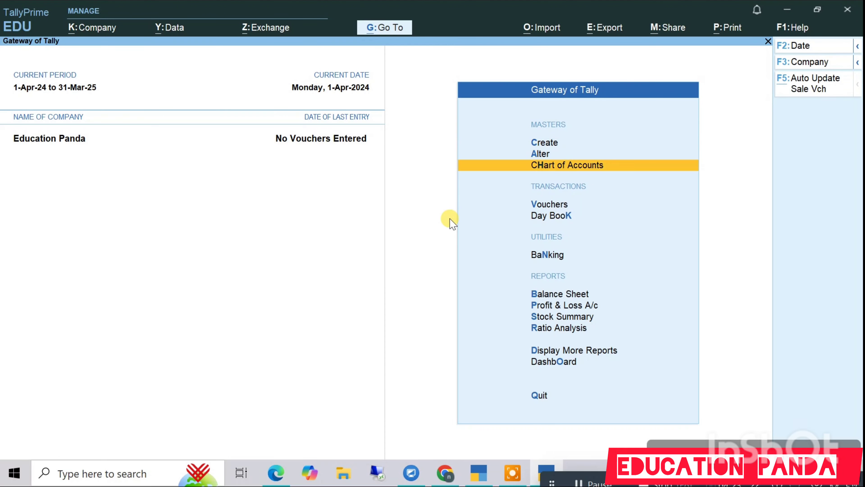
pyautogui.press('Down')
pyautogui.press('Down')
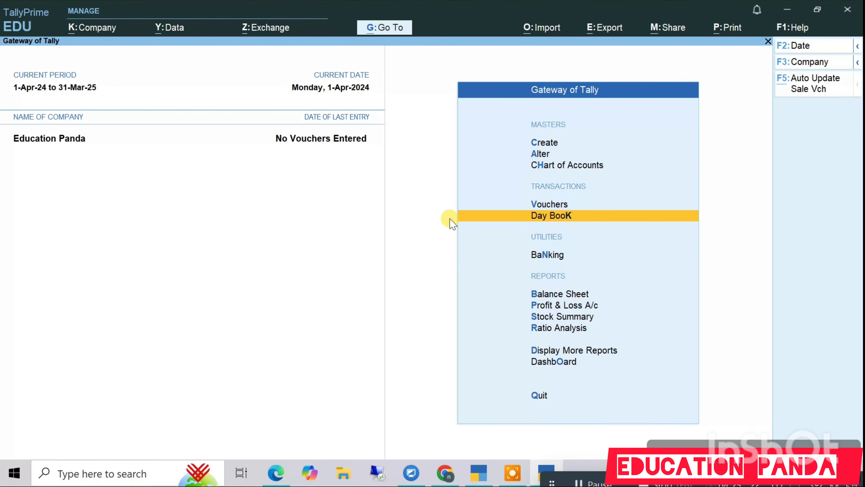
pyautogui.press('Down')
pyautogui.press('Up')
pyautogui.press('Down')
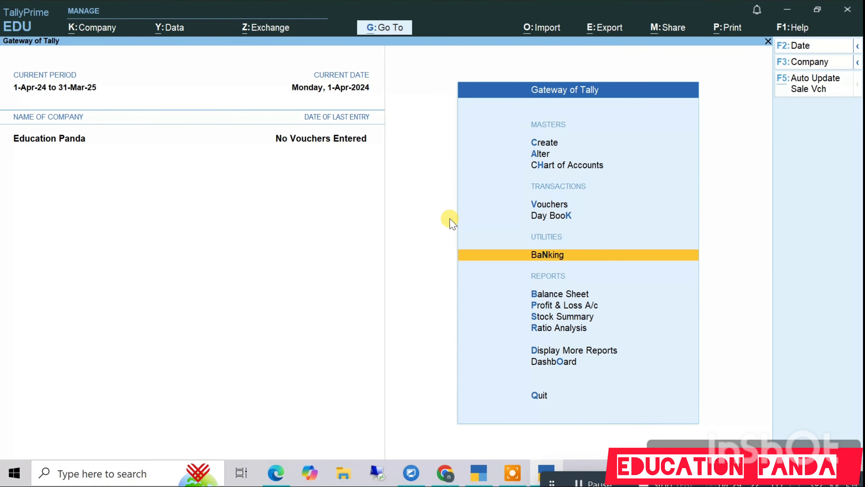
pyautogui.click(805, 34)
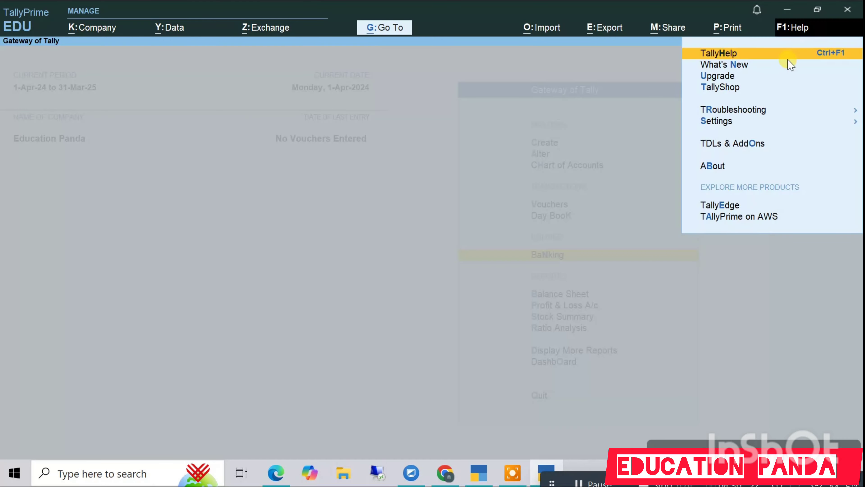
pyautogui.click(722, 168)
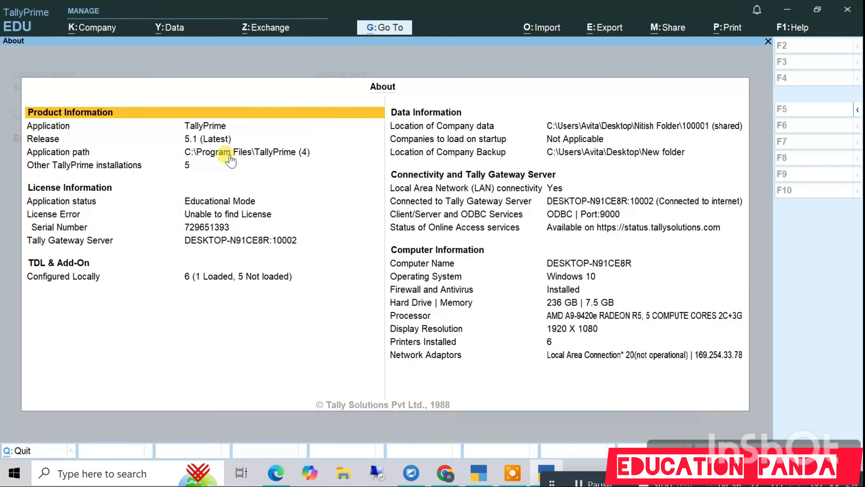
pyautogui.press('Down')
pyautogui.press('Down')
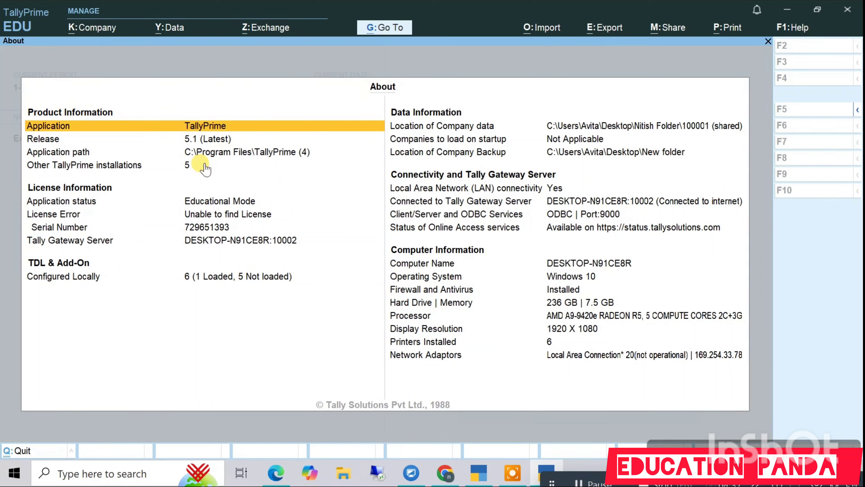
pyautogui.press('Down')
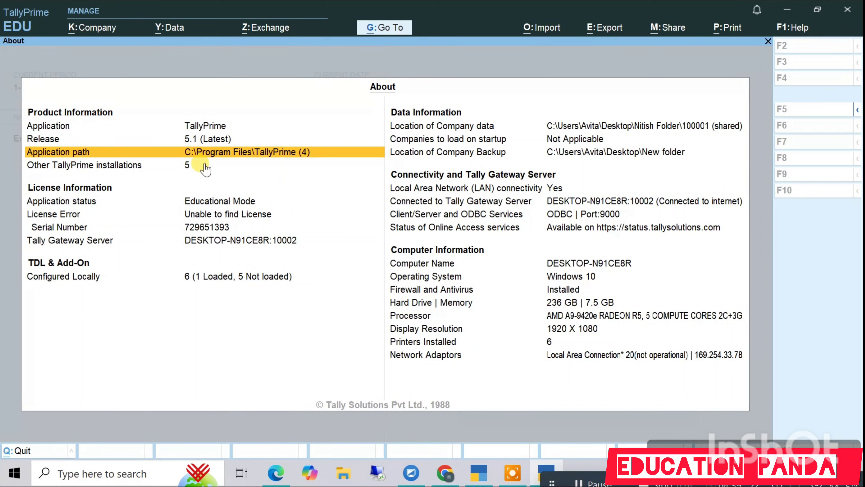
pyautogui.press('Up')
pyautogui.press('Down')
pyautogui.press('Escape')
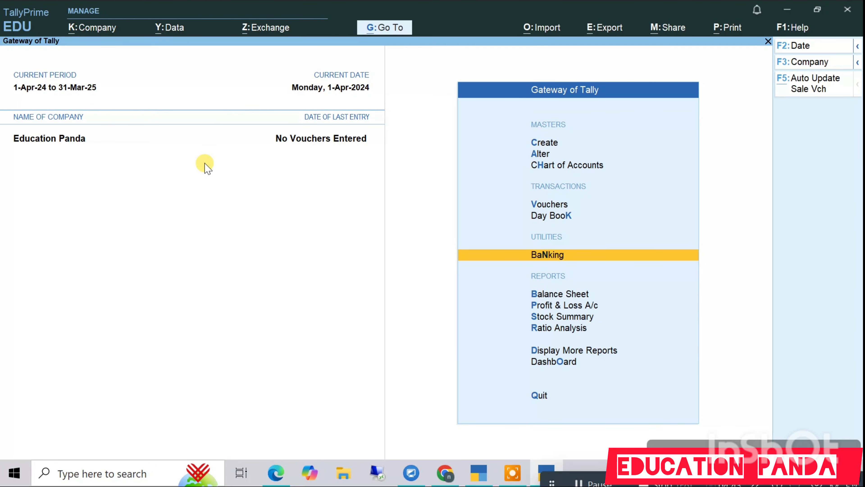